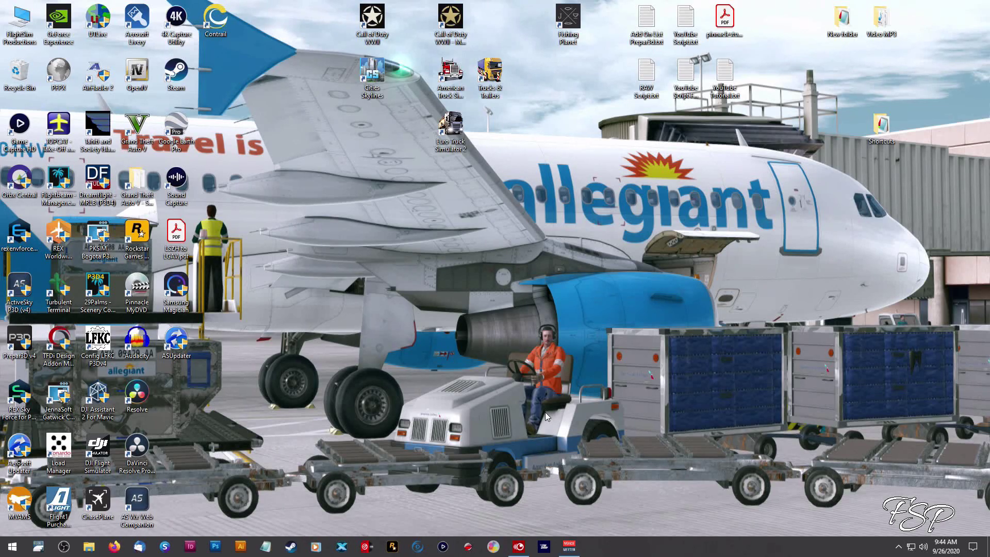
Launch PFPX and add a new flight UAL 0446 from KORD to KLAX.
double_click(58, 72)
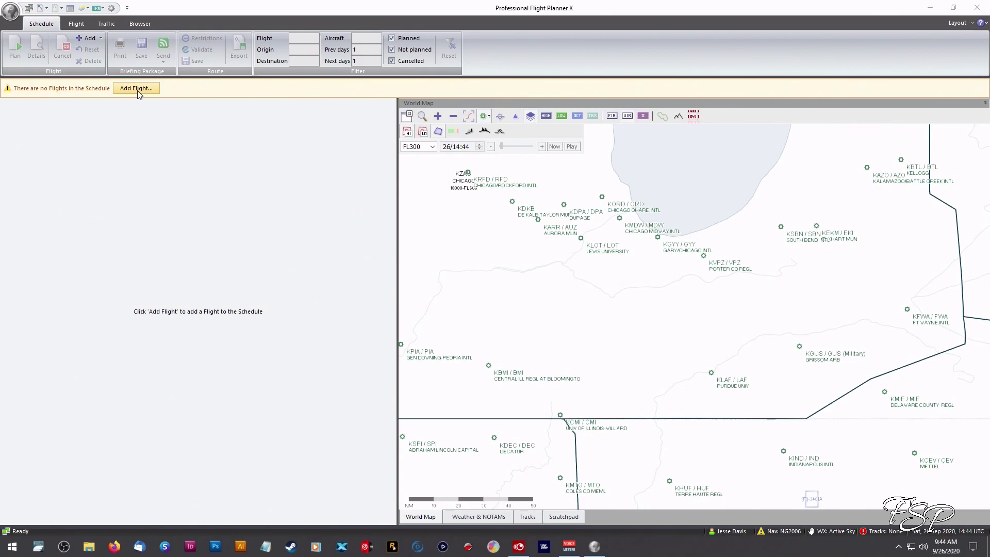
left_click(137, 90)
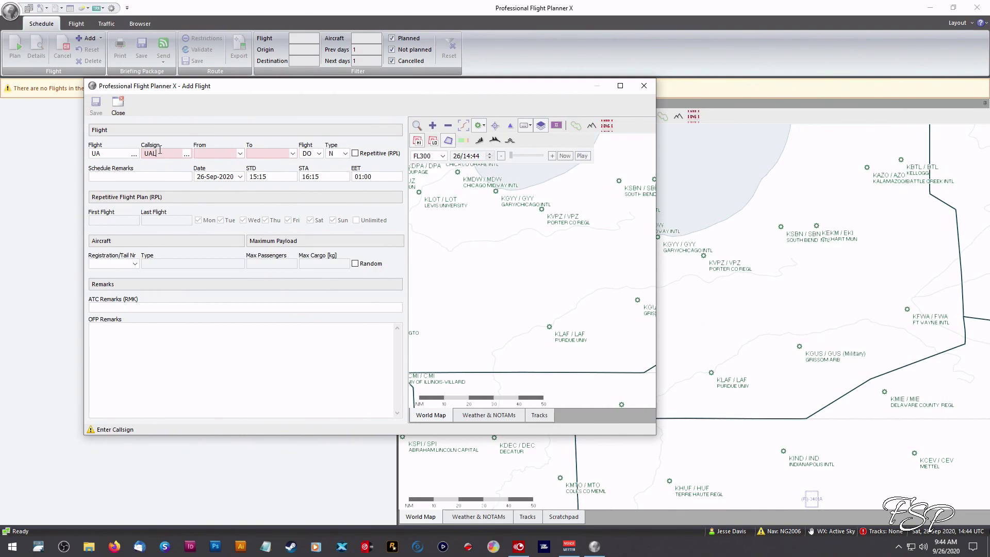
type("8446")
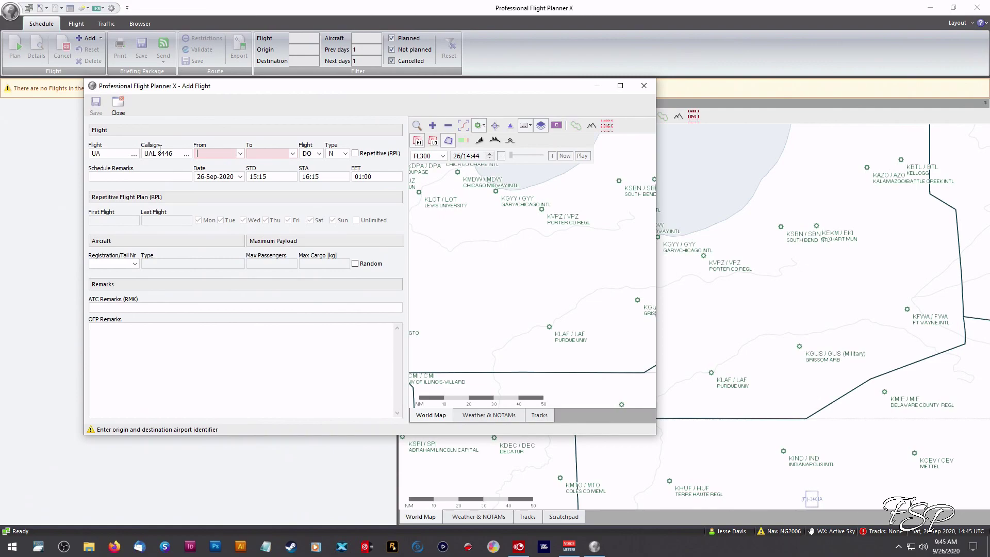
type("KORD")
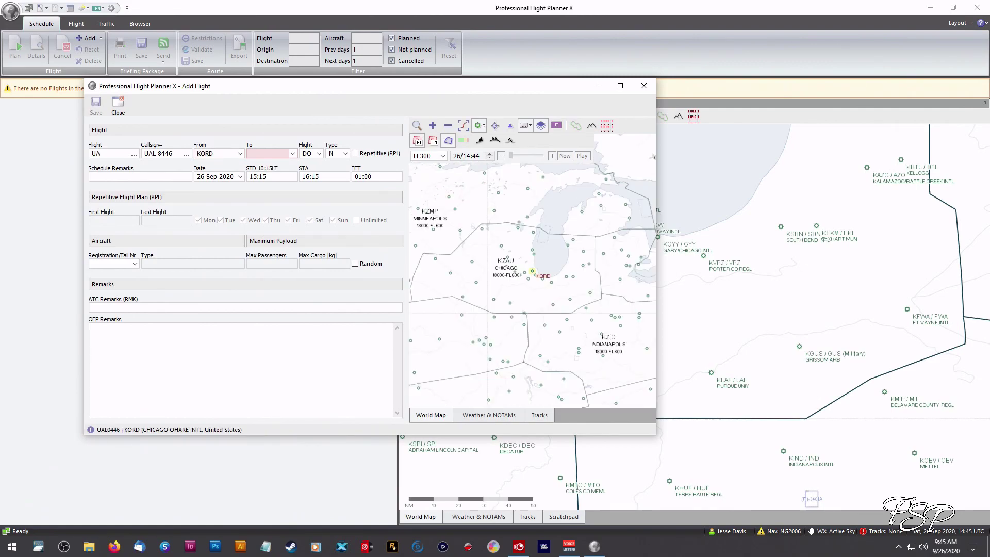
type("KLAX")
key("Tab")
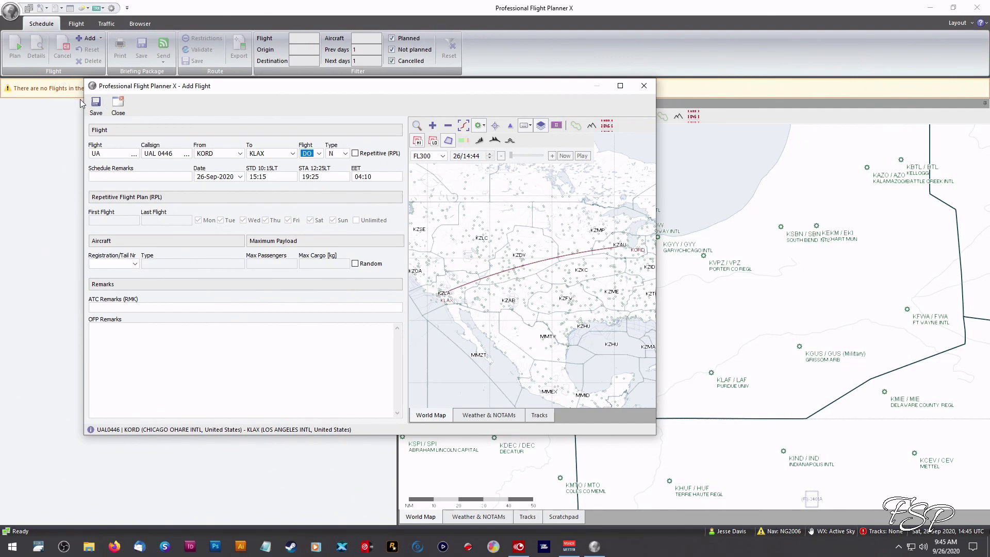
Save the new flight and assign aircraft registration 0124 (B788) to it.
left_click(96, 103)
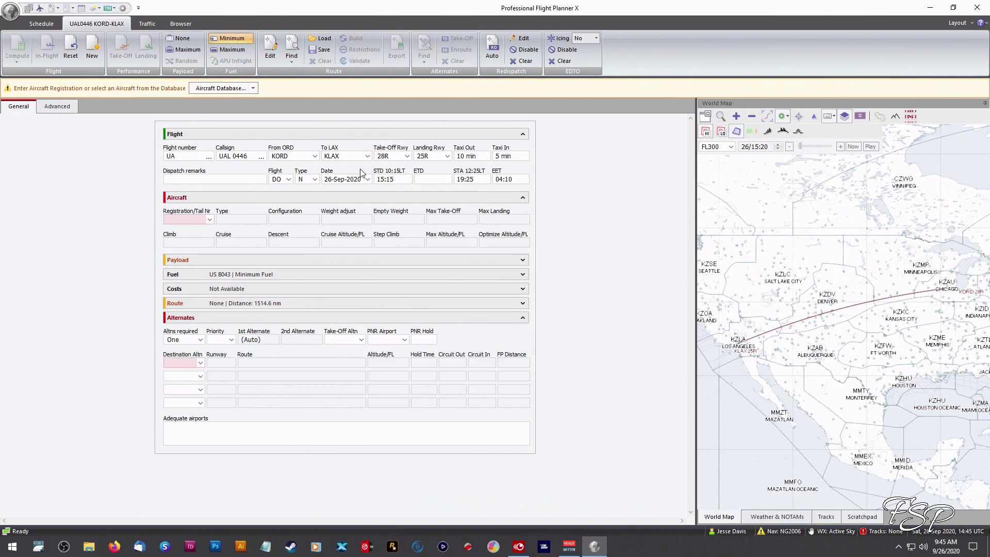
left_click(208, 221)
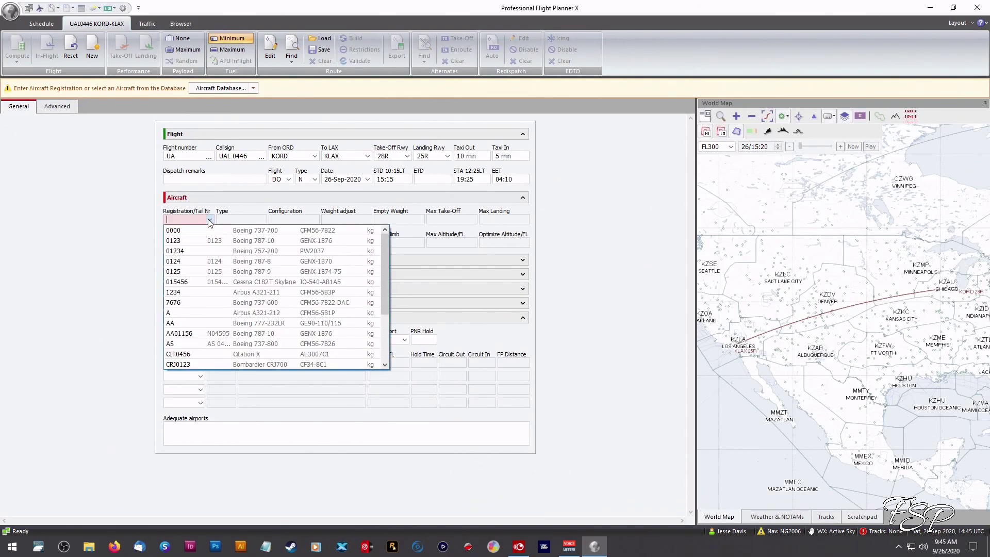
left_click(221, 261)
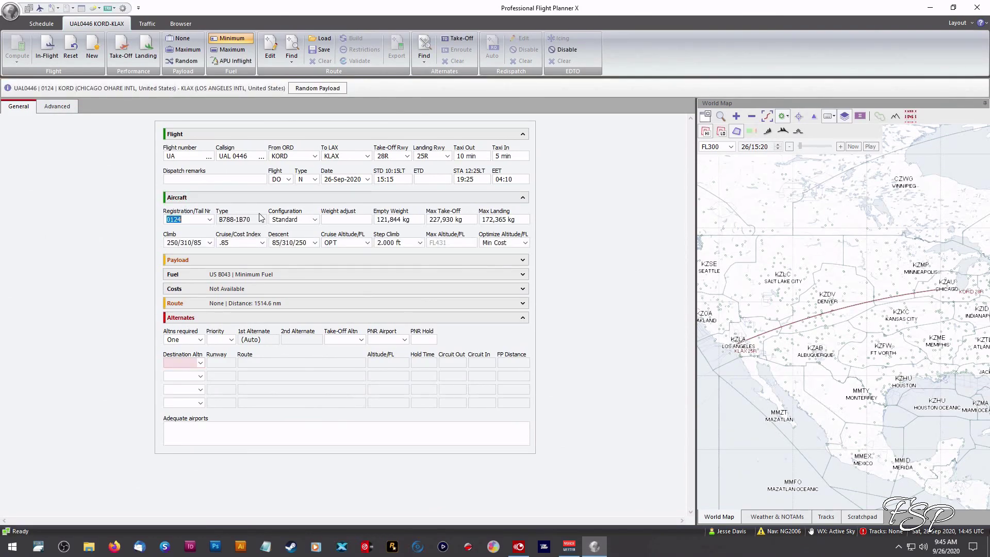
Fill a random payload, find route KORDKLAX-MFT and four destination alternates, then compute.
left_click(302, 90)
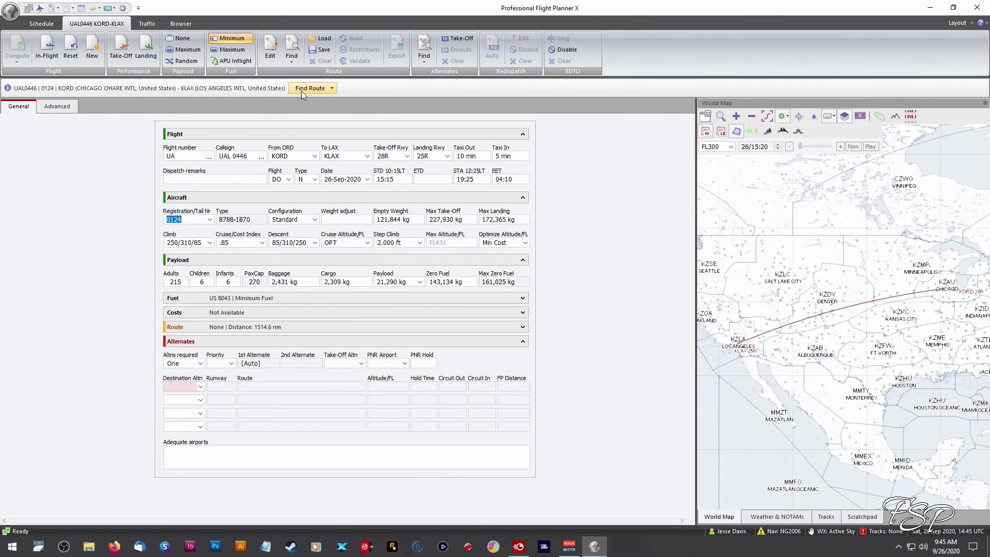
left_click(302, 89)
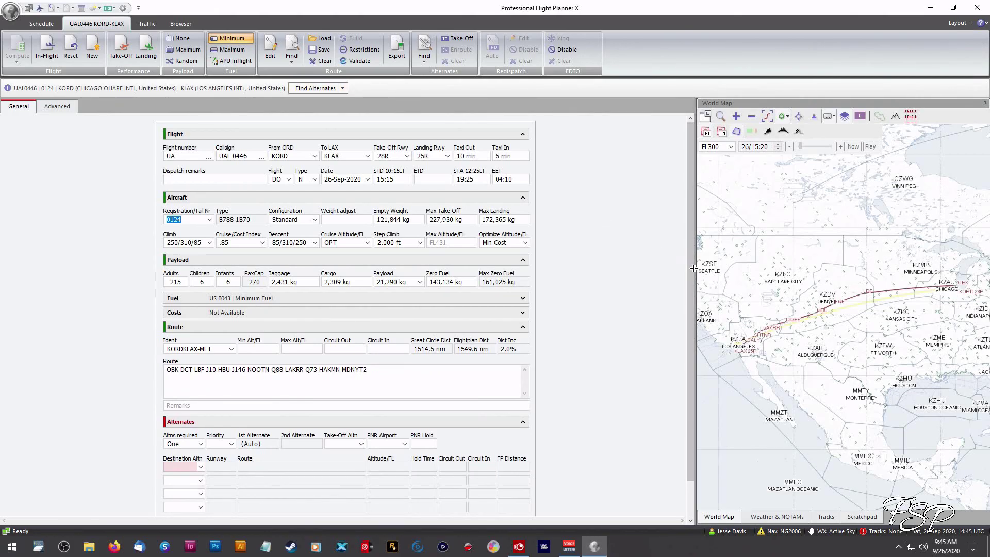
left_click_drag(693, 268, 595, 279)
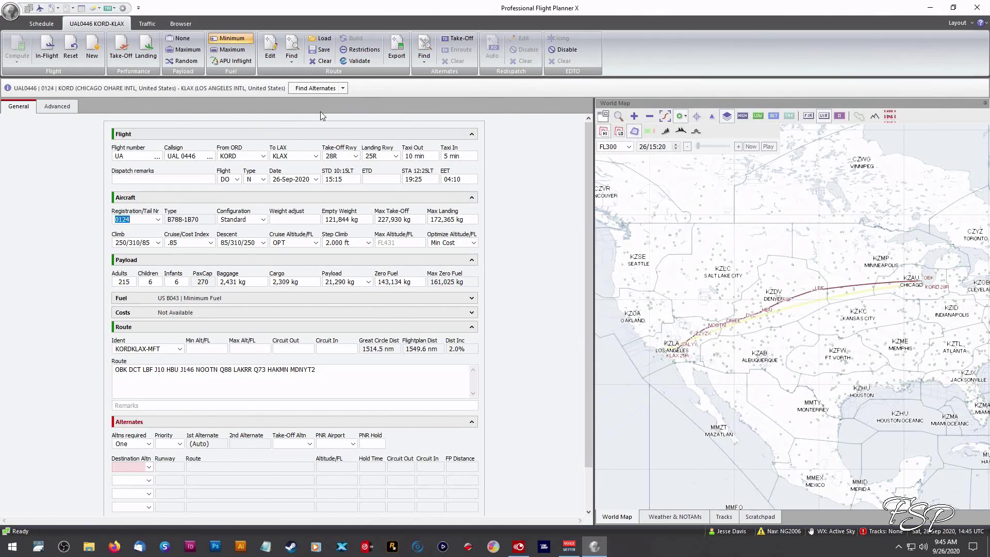
left_click(315, 88)
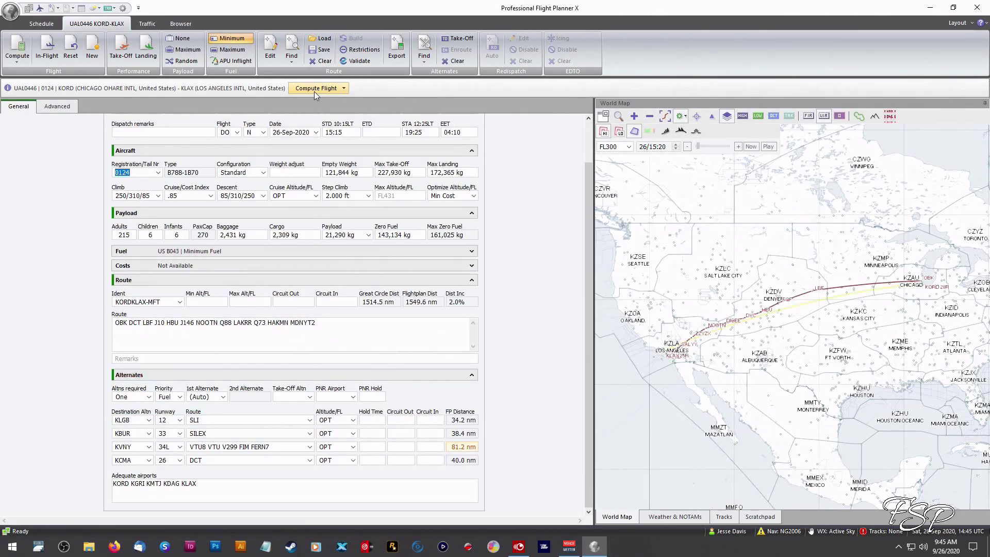
left_click(313, 89)
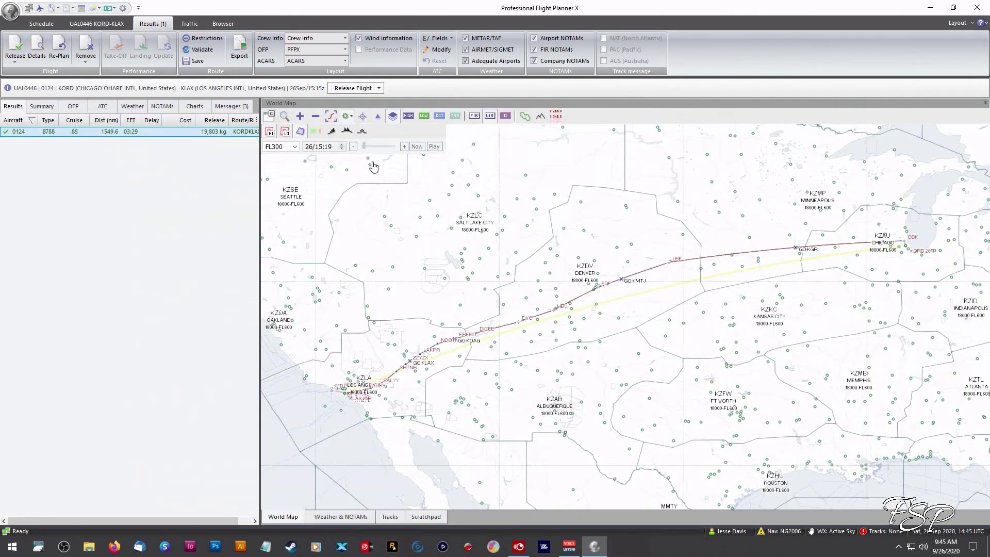
Open the Route export dialog for route KORDKLAX02.
left_click(240, 57)
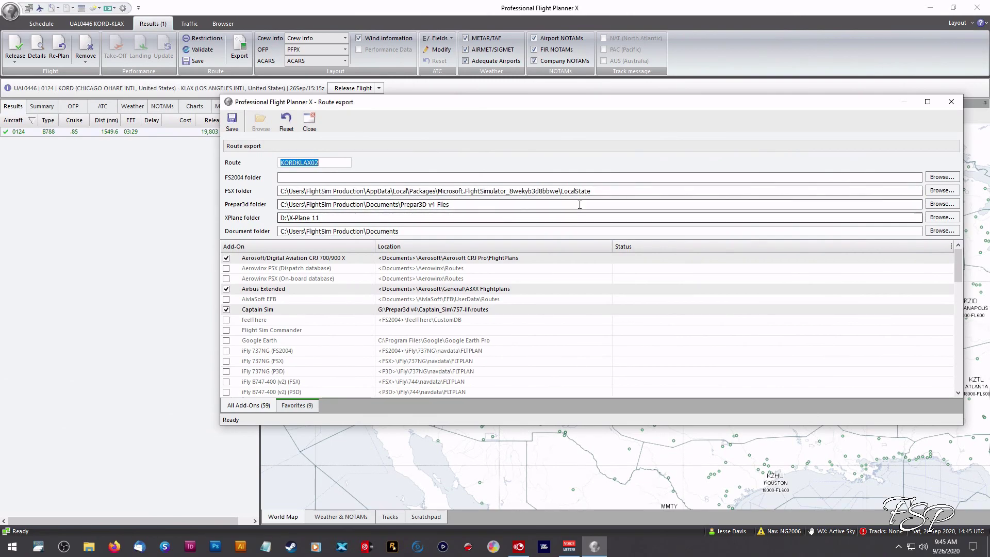
Clear the FSX folder path, export KORDKLAX02 as 9 route files, and minimize PFPX.
left_click_drag(619, 191, 260, 188)
key("BackSpace")
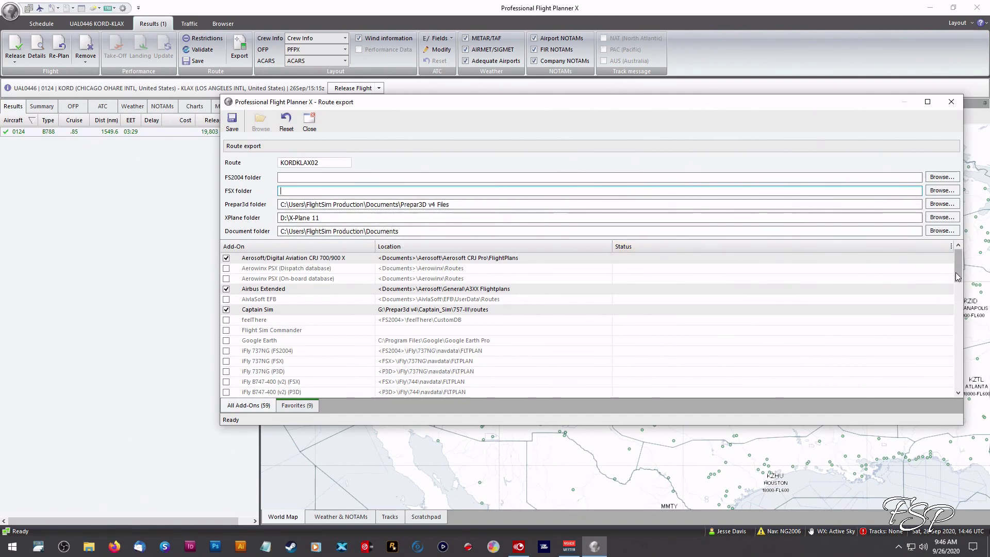
left_click_drag(955, 272, 961, 308)
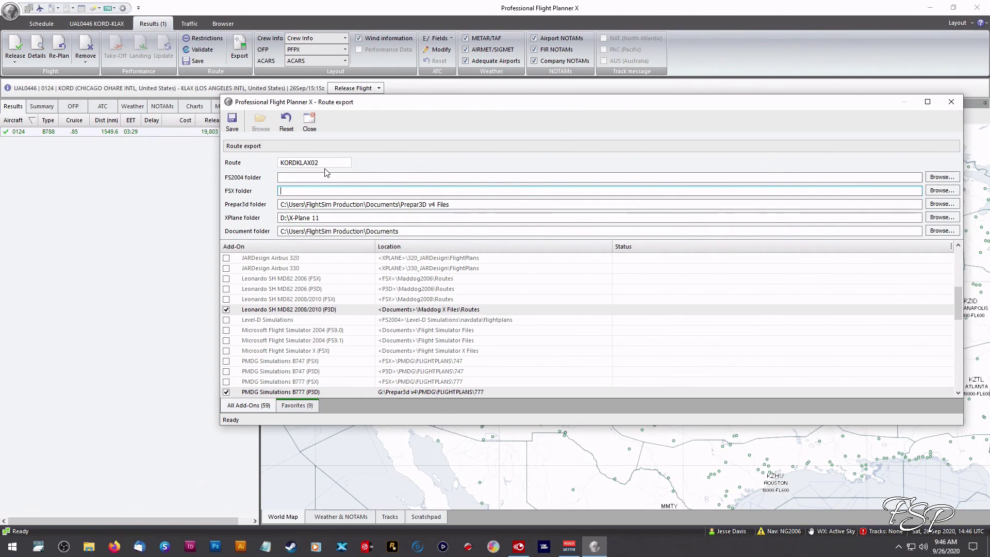
left_click(232, 123)
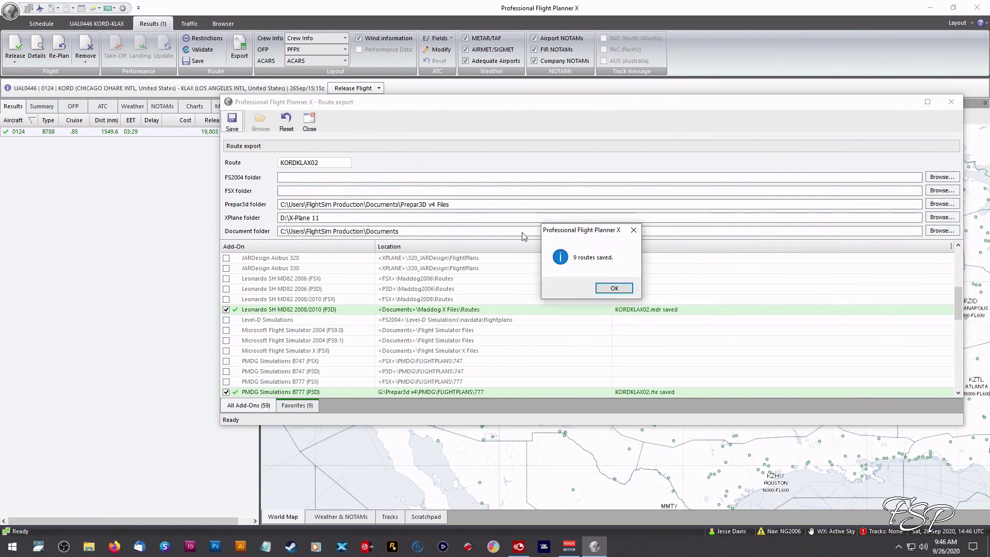
left_click(610, 287)
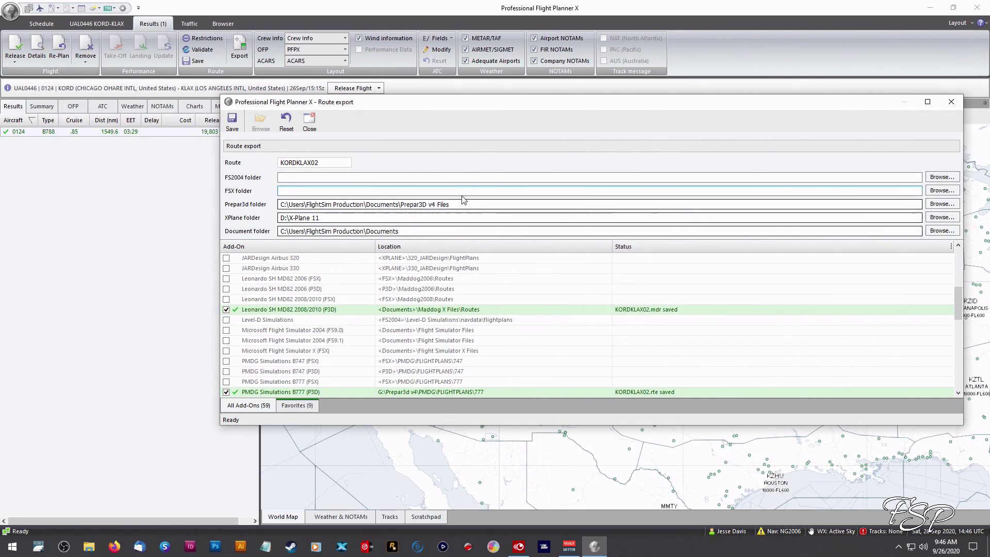
left_click(950, 102)
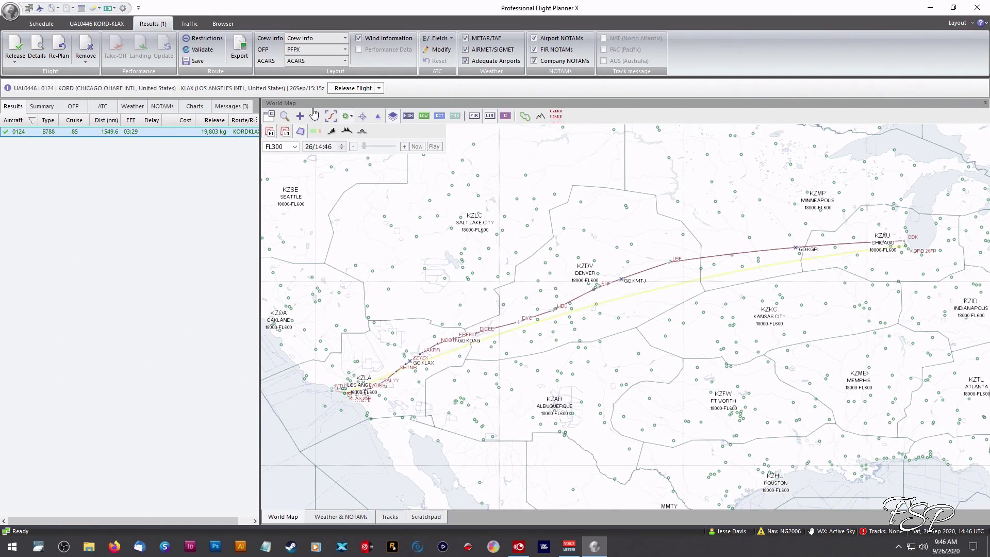
left_click(930, 7)
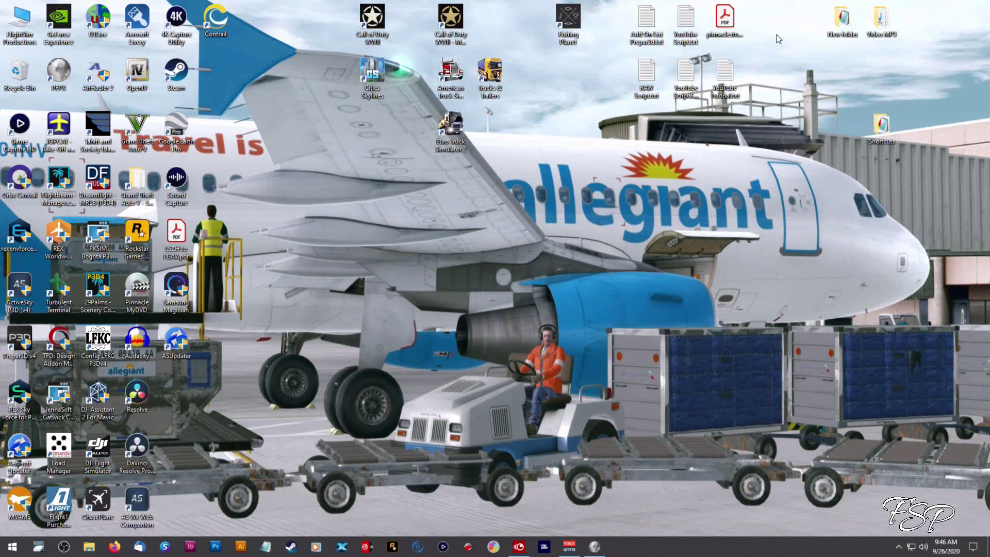
Browse in File Explorer to Documents > Prepar3D v4 Files.
double_click(21, 27)
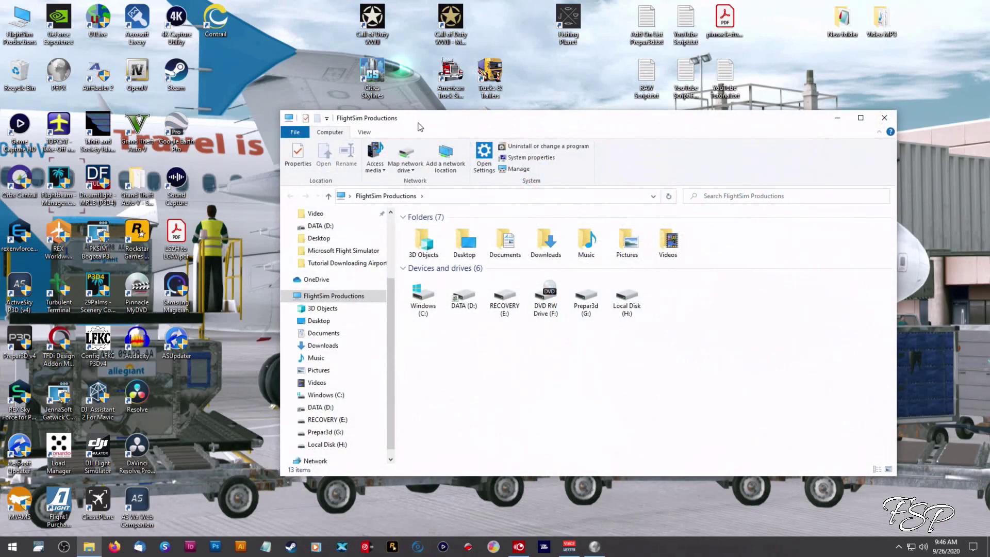
left_click_drag(391, 292, 405, 233)
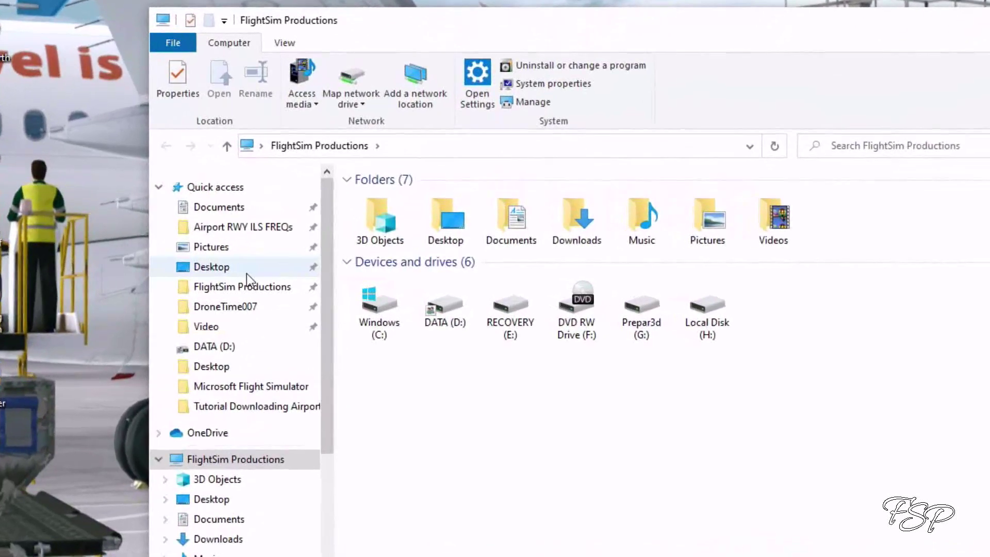
left_click(217, 207)
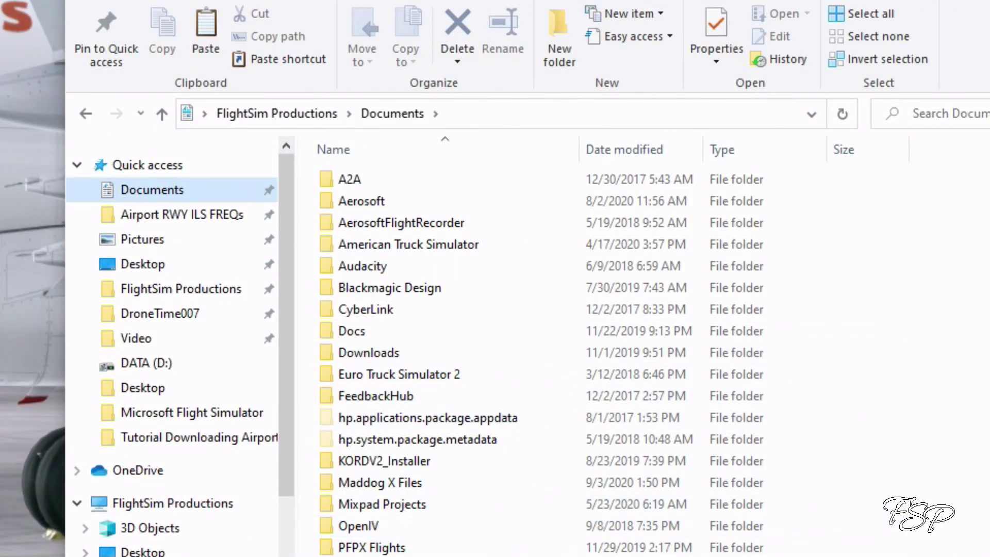
scroll(384, 376, "down", 4)
left_click(384, 377)
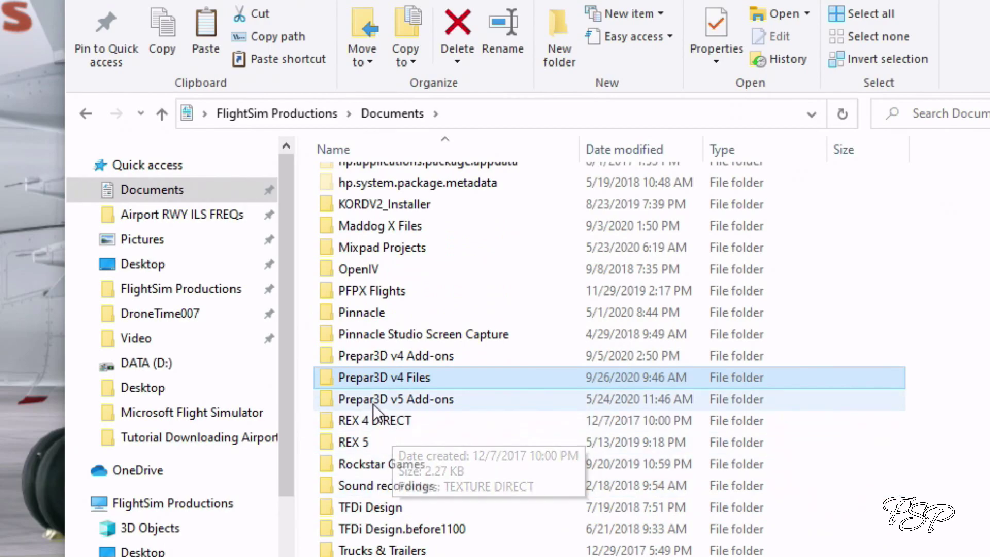
double_click(382, 380)
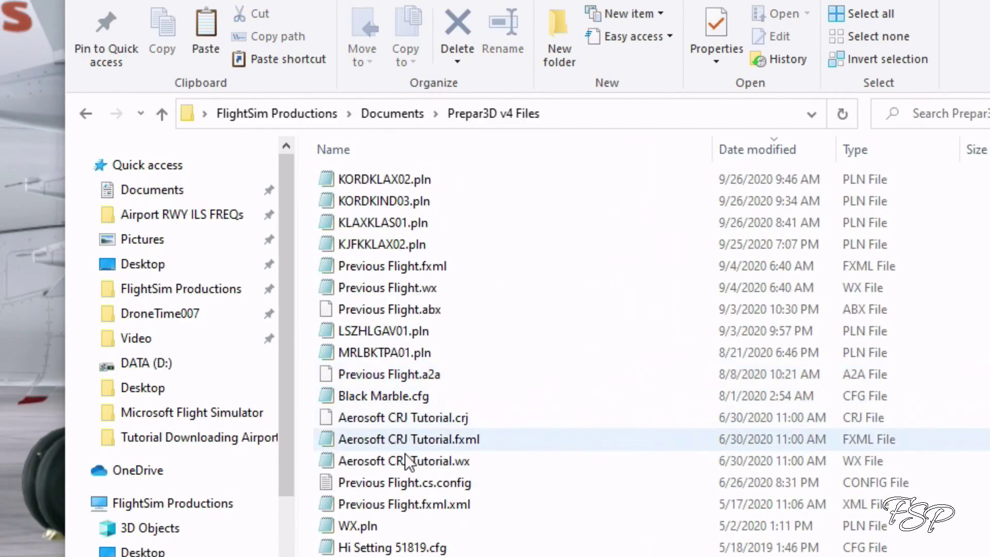
Copy the KORDKLAX02.pln flight plan file.
left_click(323, 184)
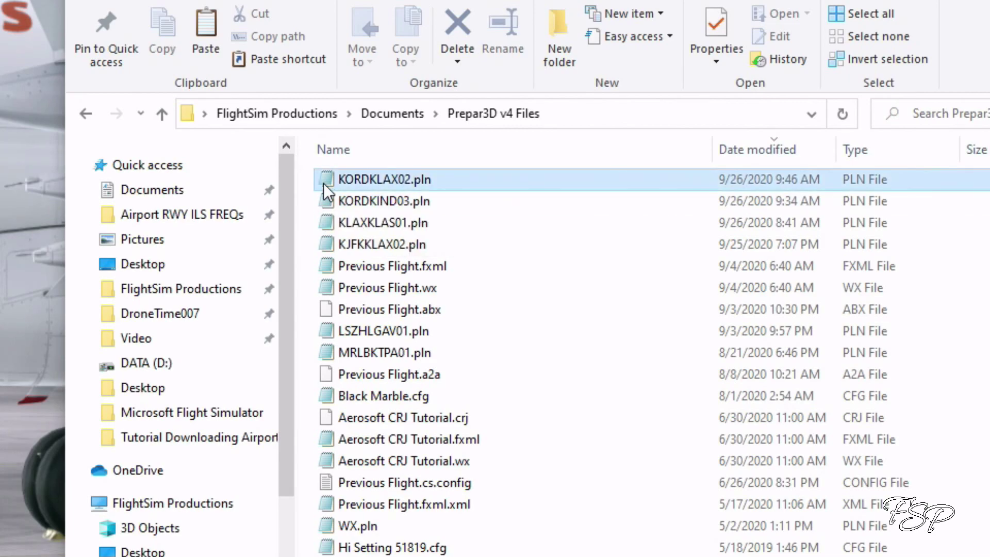
right_click(330, 175)
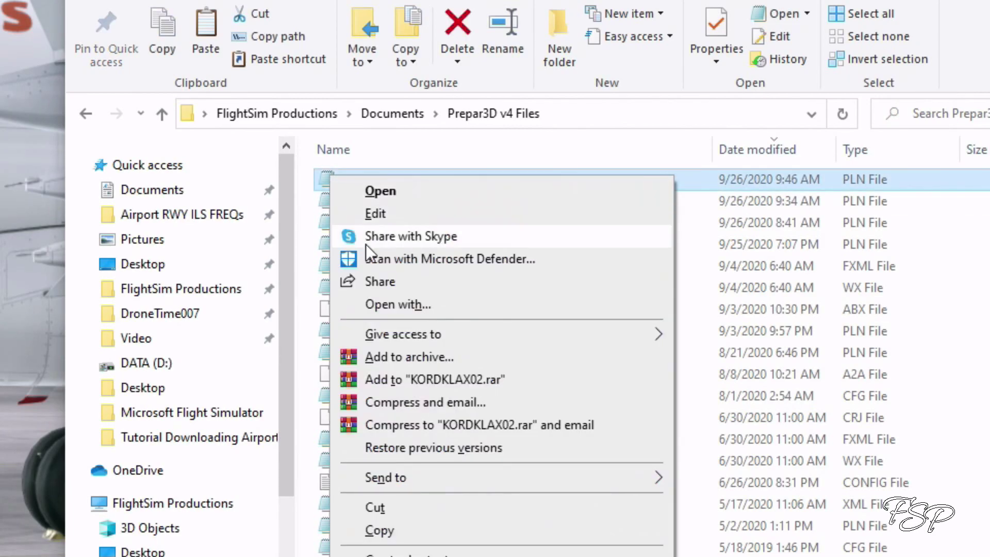
left_click(429, 531)
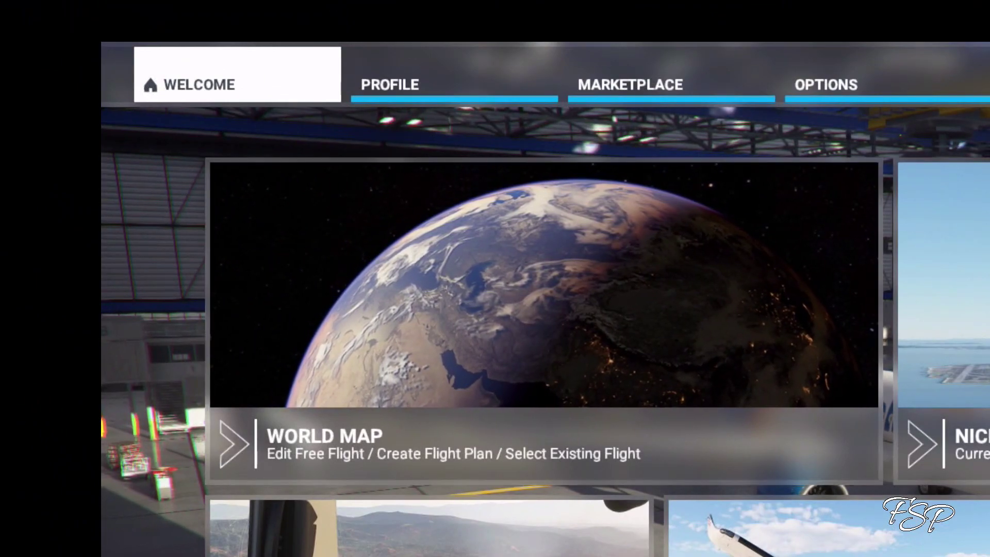
On the world map, paste KORDKLAX02.pln into LocalState and load it.
left_click(603, 392)
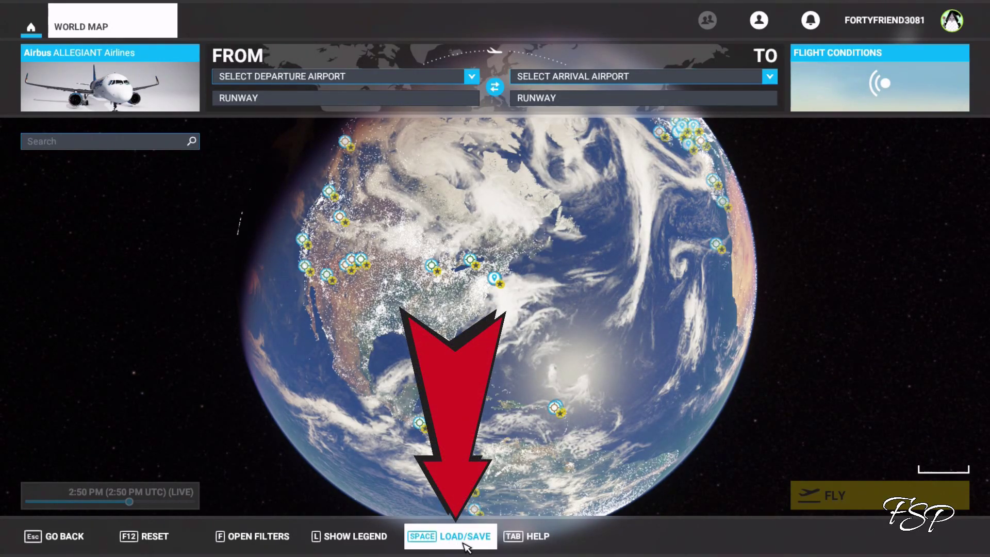
left_click(454, 536)
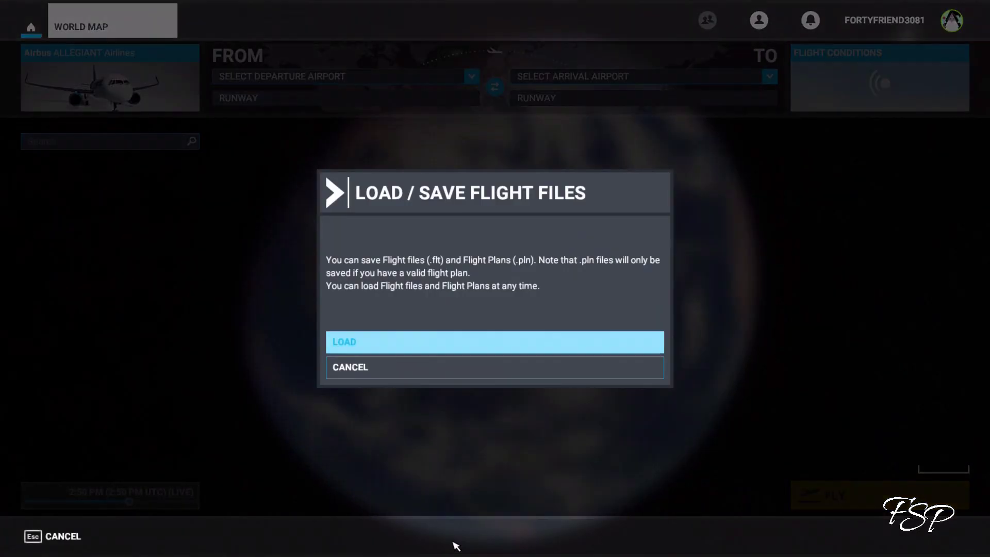
left_click(352, 344)
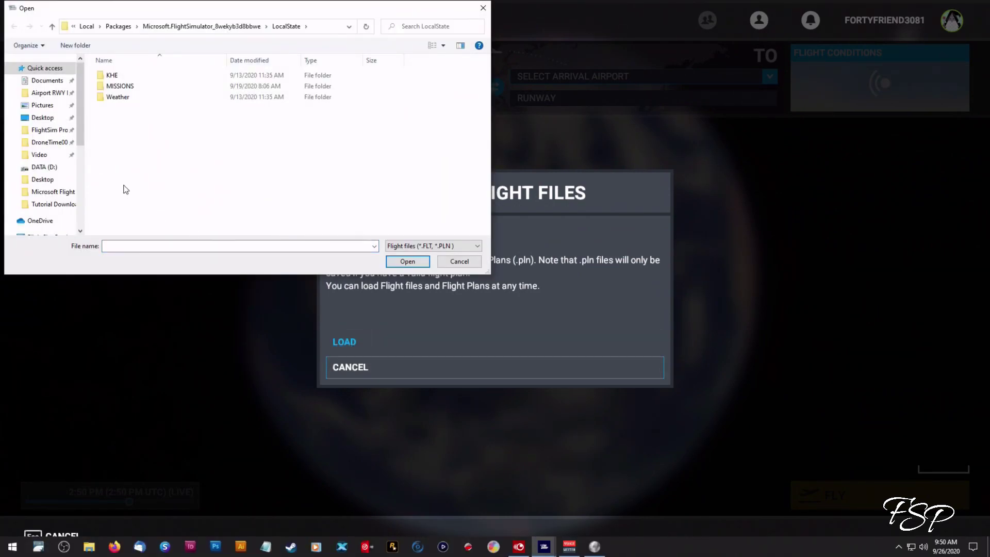
right_click(120, 142)
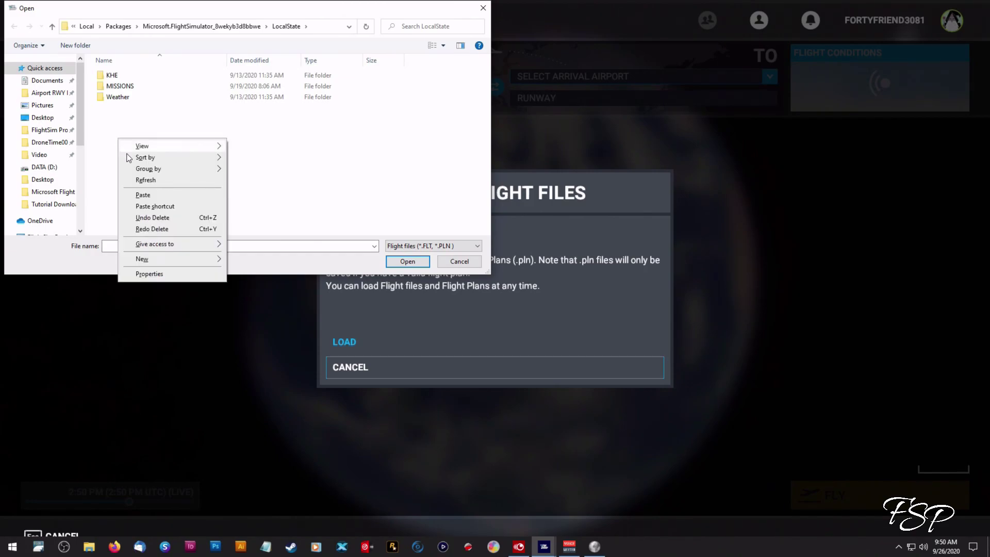
left_click(143, 196)
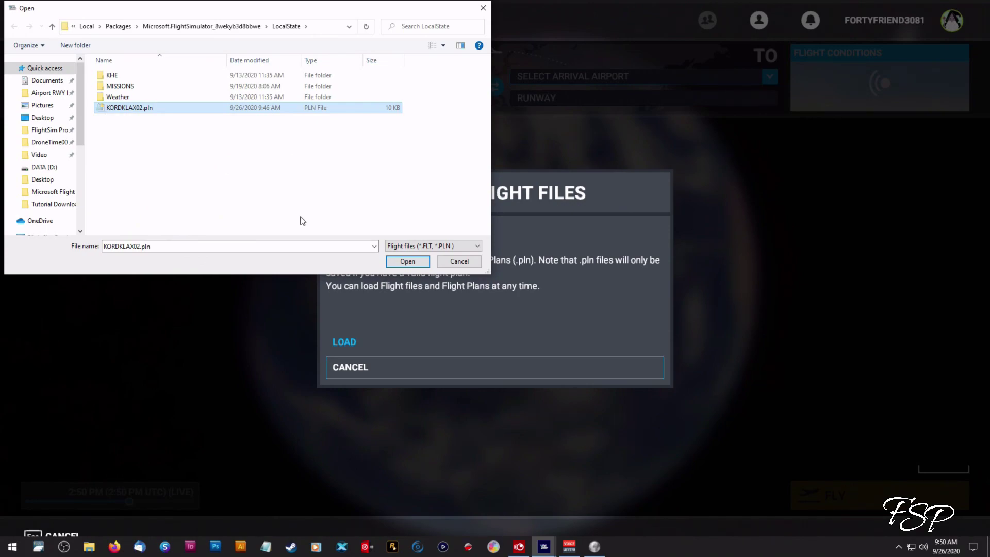
left_click(404, 262)
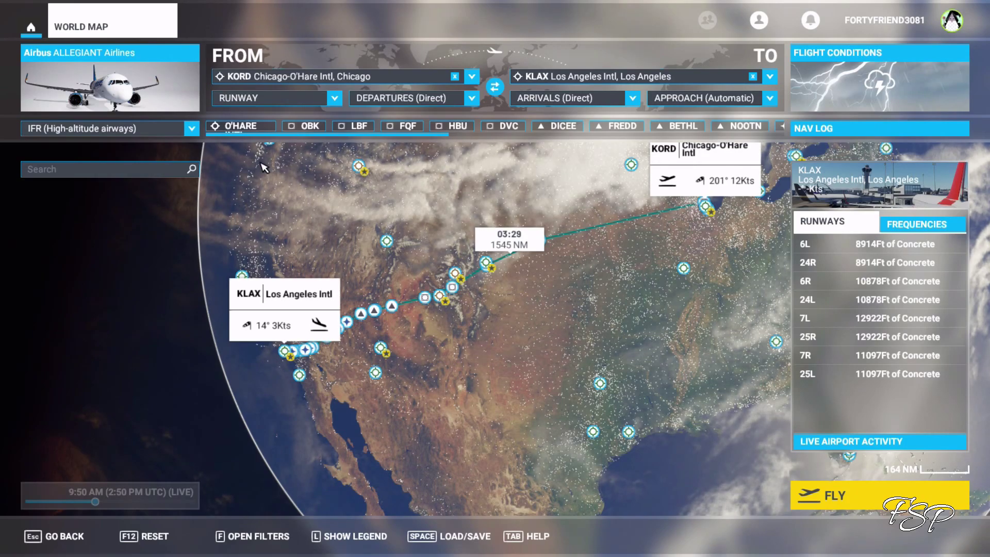
Change the KORD departure from a runway to GATE M 13.
left_click(334, 99)
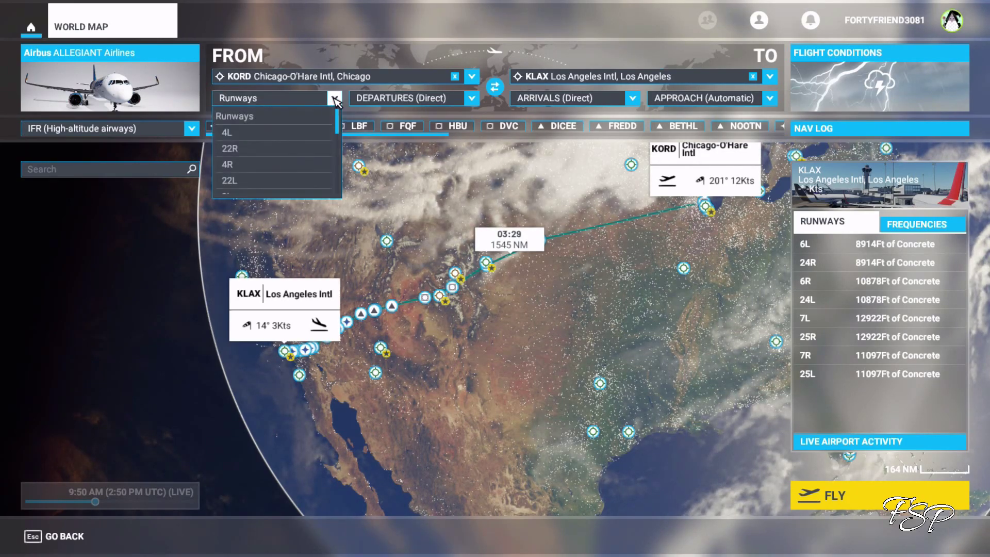
scroll(341, 135, "down", 5)
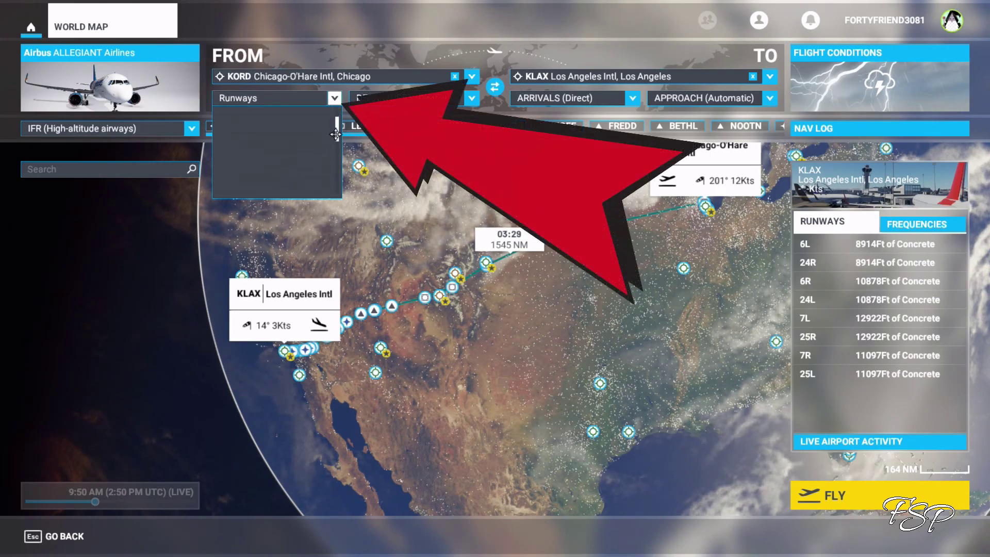
scroll(314, 165, "down", 10)
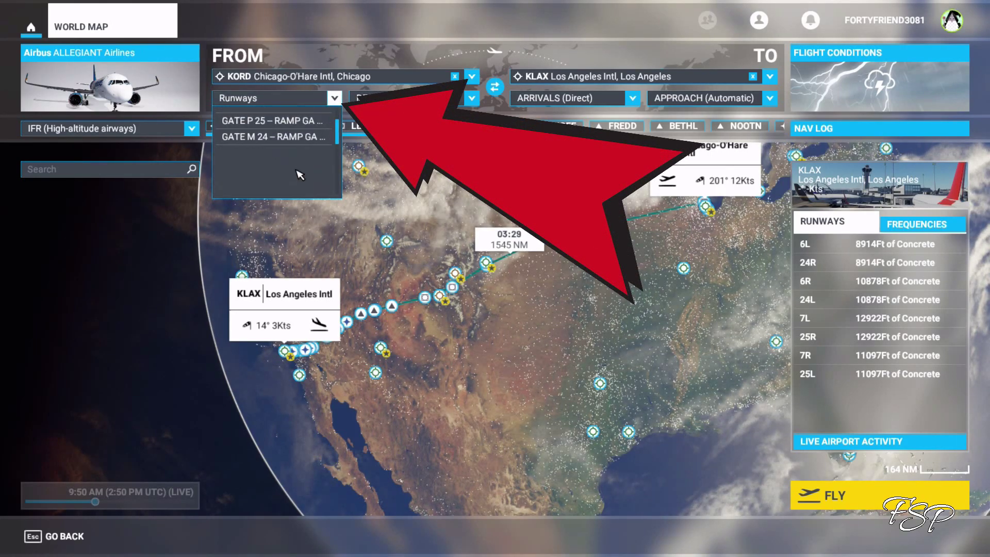
scroll(298, 175, "down", 3)
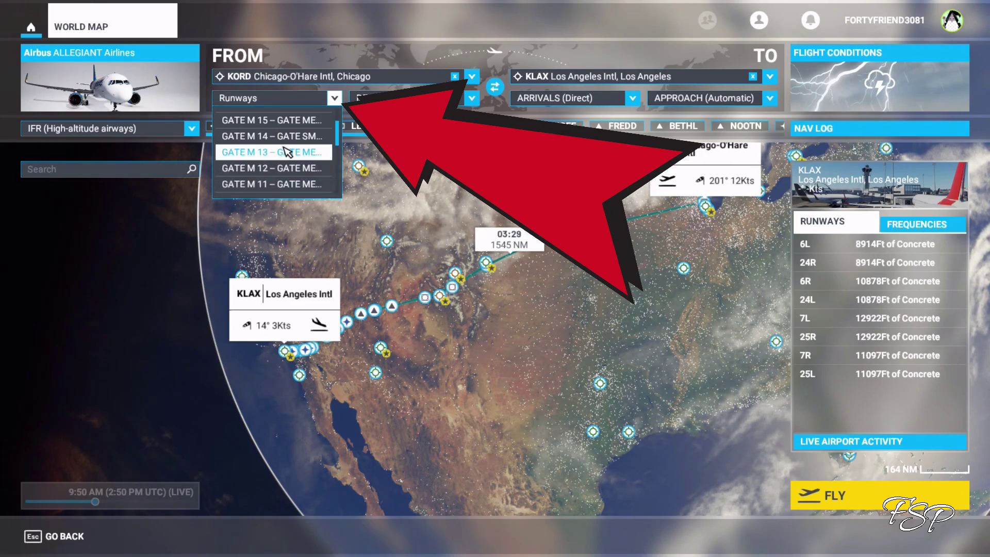
left_click(287, 152)
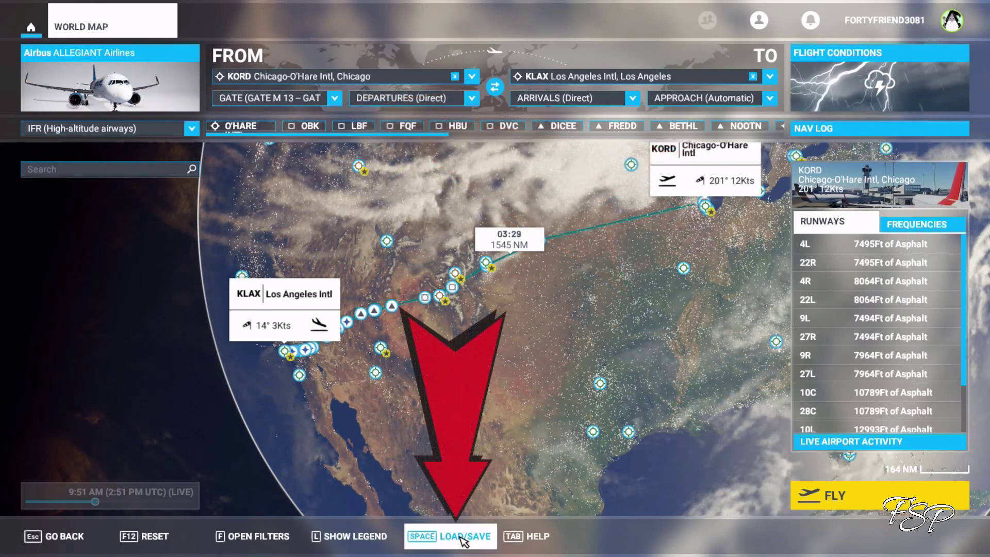
Save the flight as KORDKLAX02 of type Flight (*.FLT) in LocalState.
left_click(475, 547)
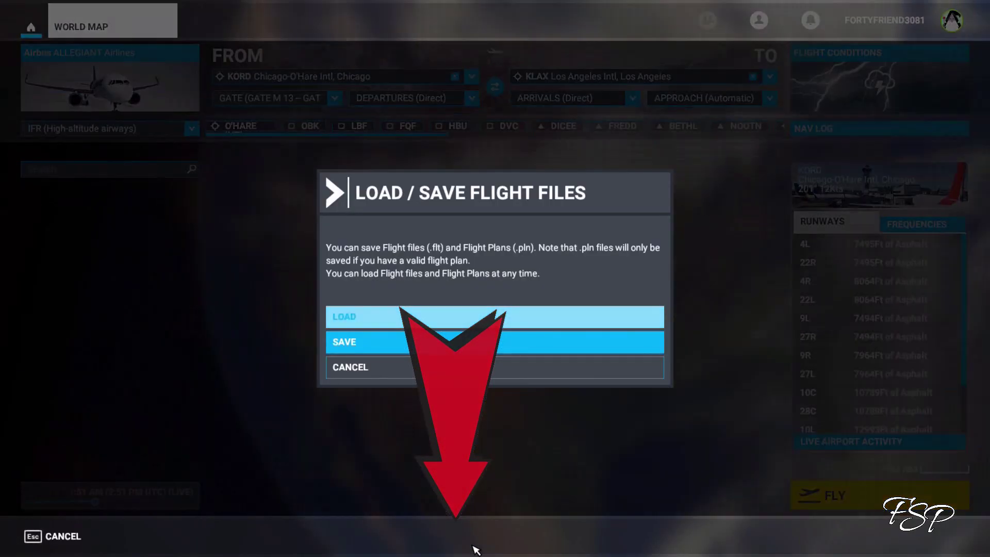
left_click(348, 343)
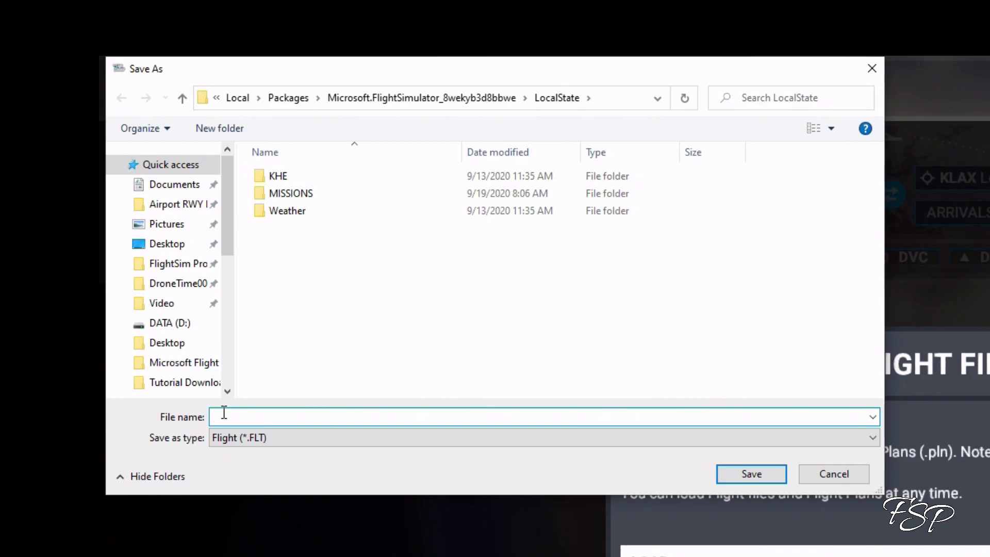
type("kor")
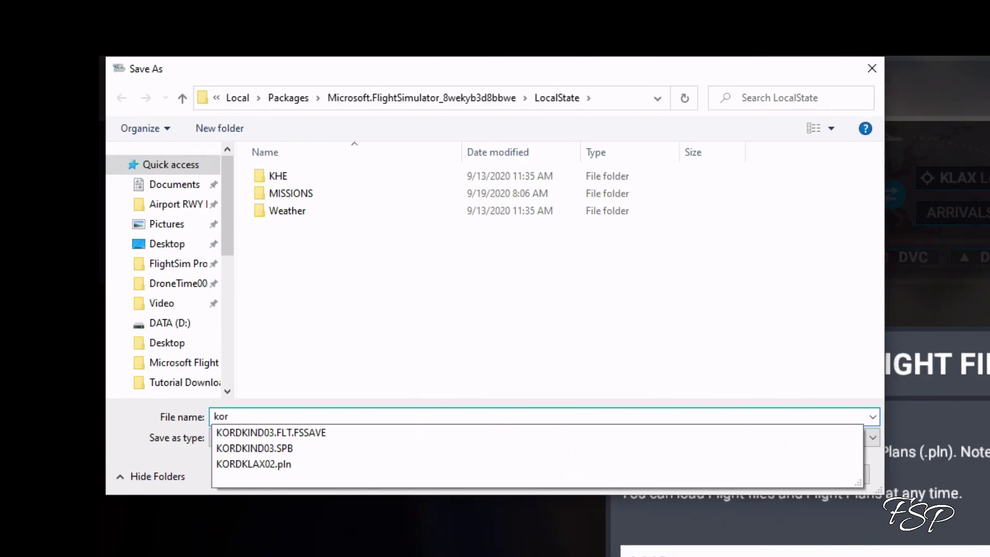
key("Down")
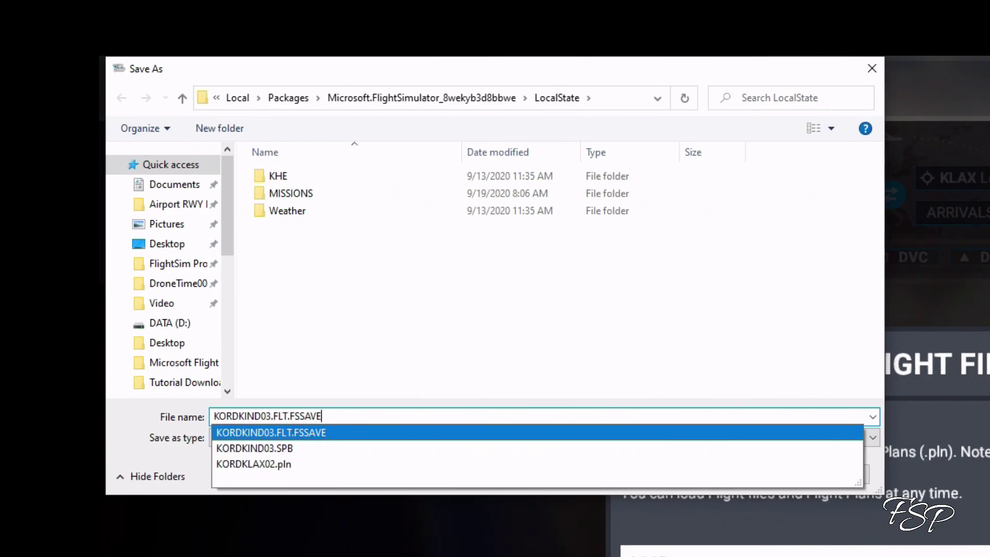
key("Down")
key("Down")
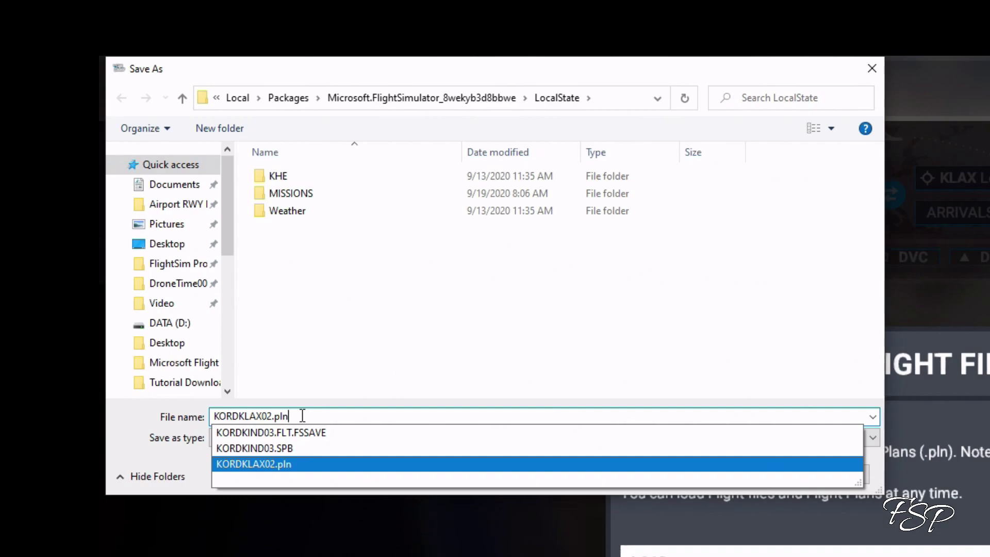
key("BackSpace")
key("BackSpace")
key("BackSpace")
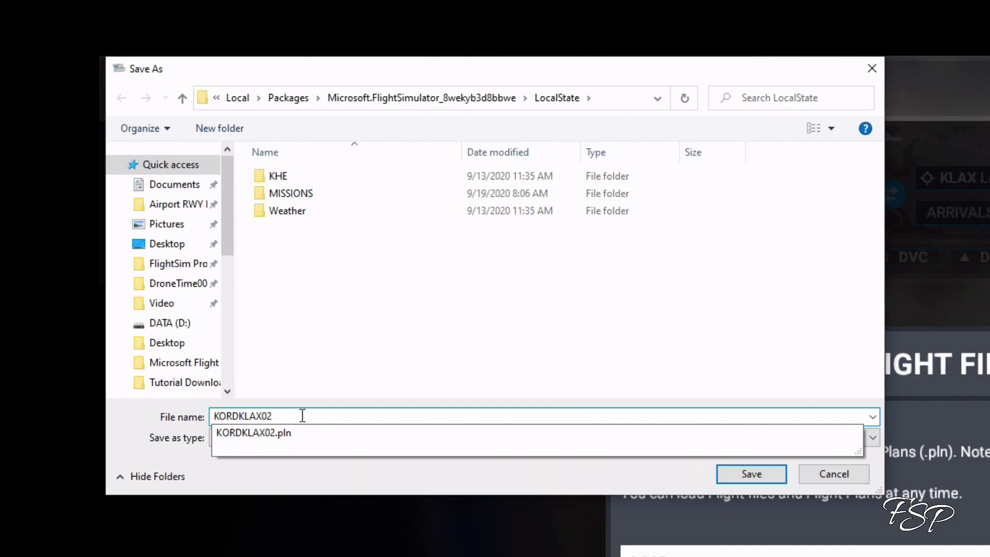
left_click(751, 473)
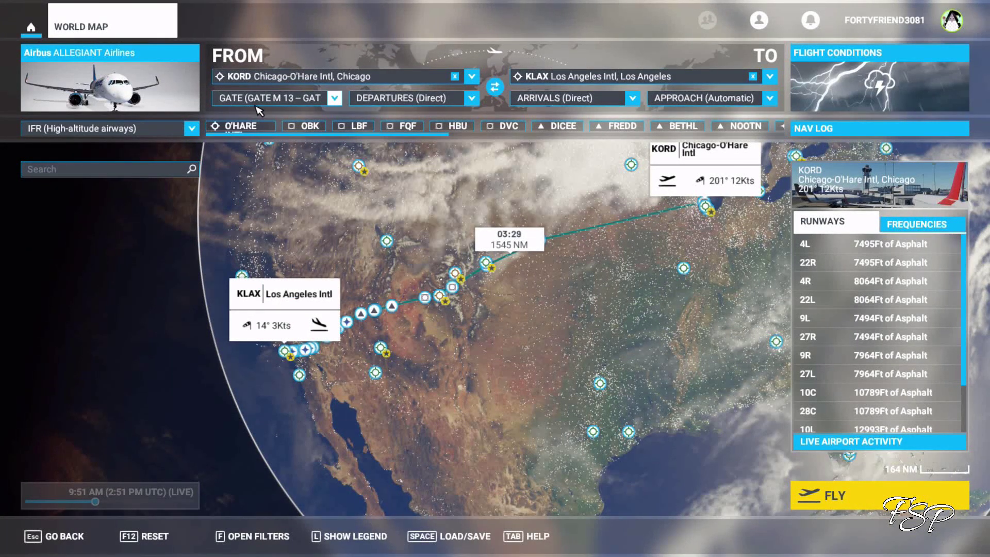
In flight conditions, set Multiplayer to OFF (GROUP ONLY).
scroll(467, 229, "down", 1)
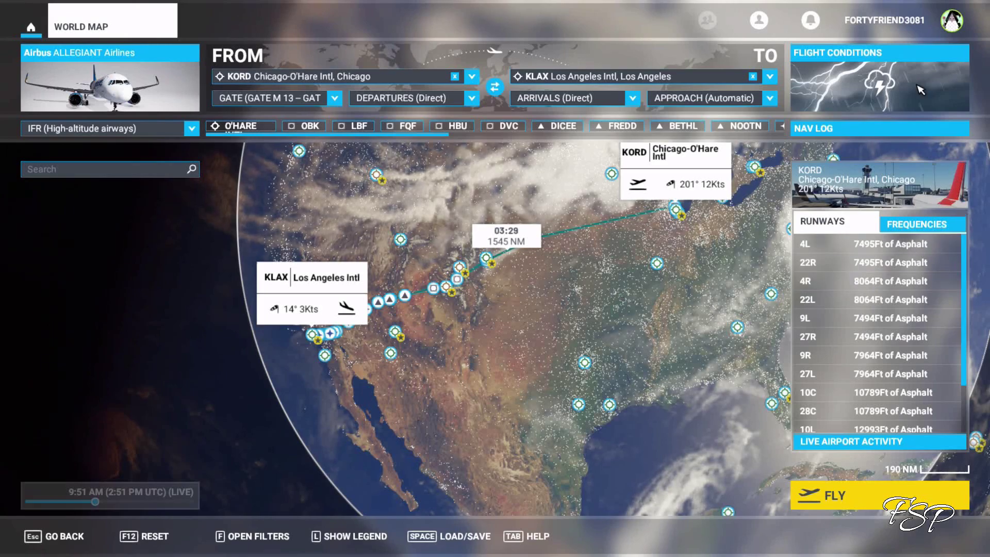
left_click(879, 82)
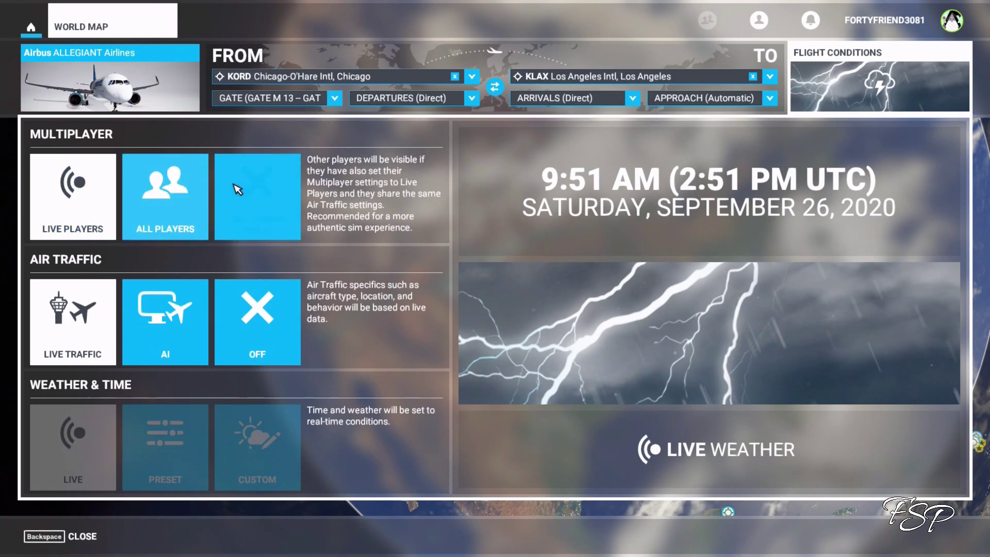
left_click(261, 195)
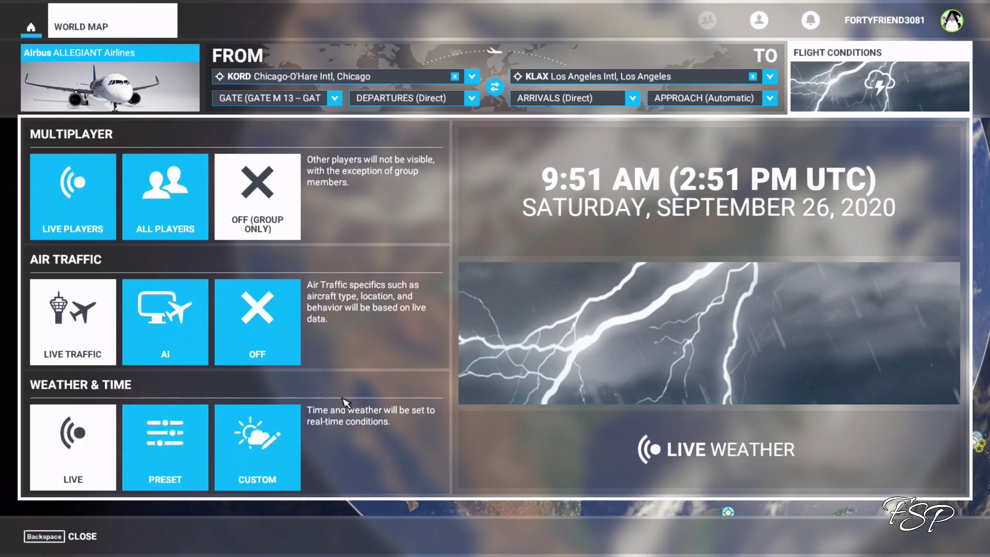
Choose the PRESET tile under Weather & Time.
left_click(170, 438)
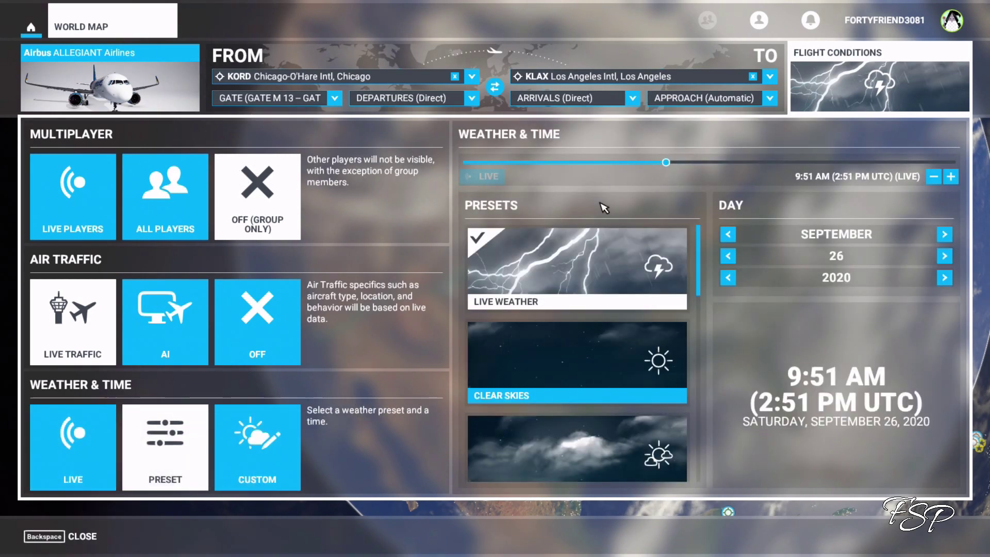